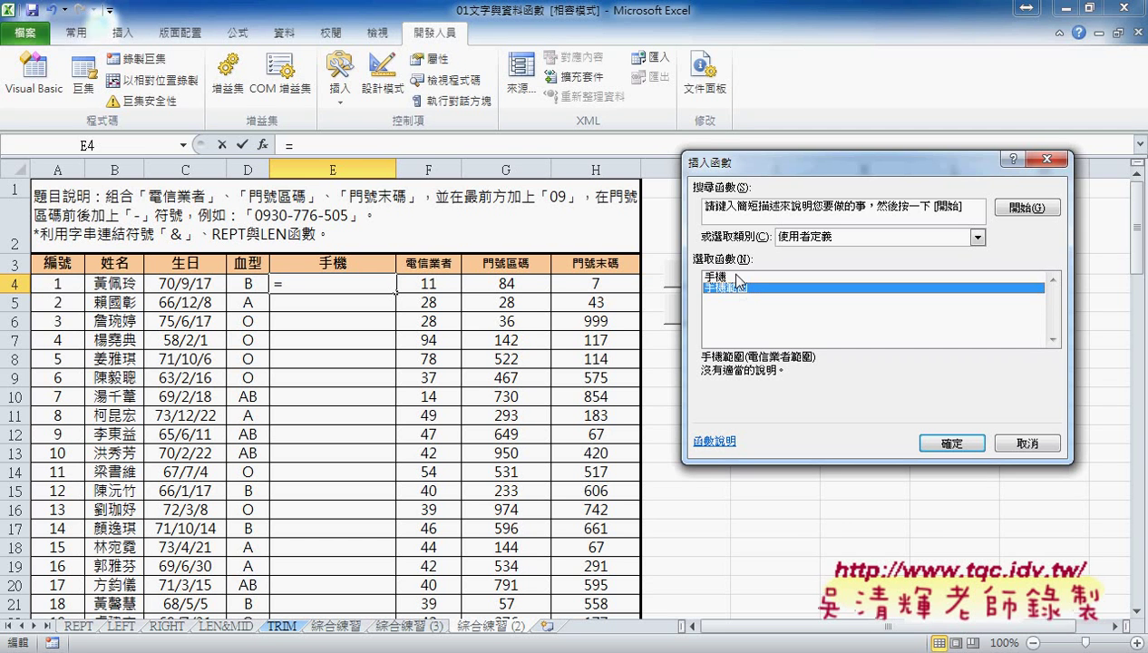
Step: Enter =手機範圍(F4:H4) in E4 and fill it down the 手機 column
click(739, 279)
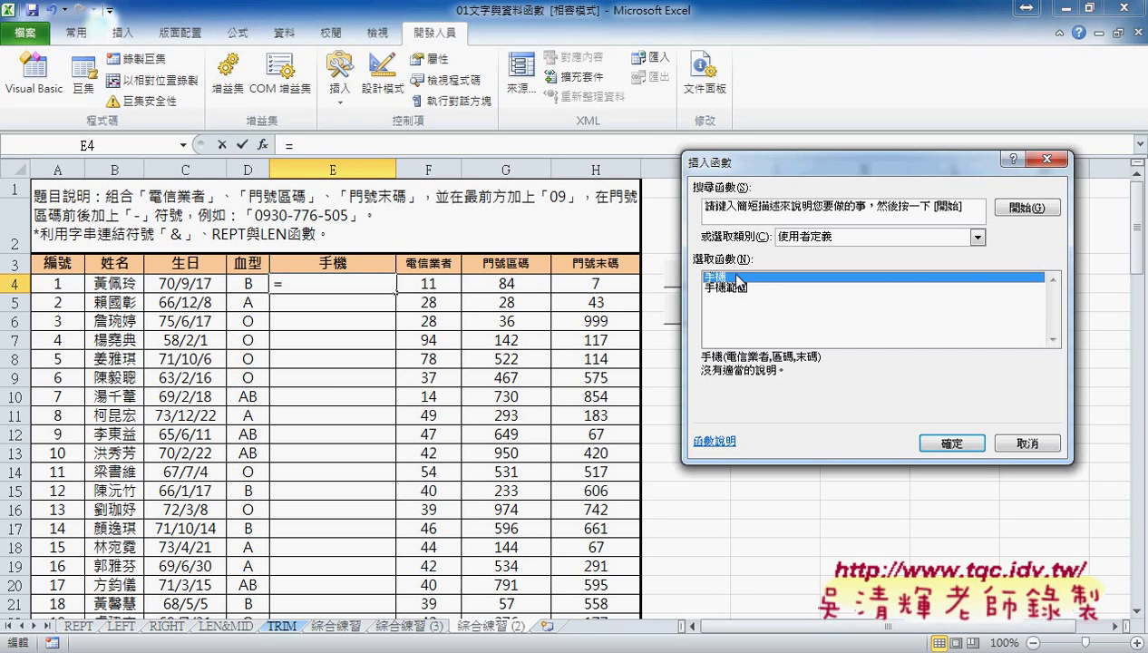
click(756, 288)
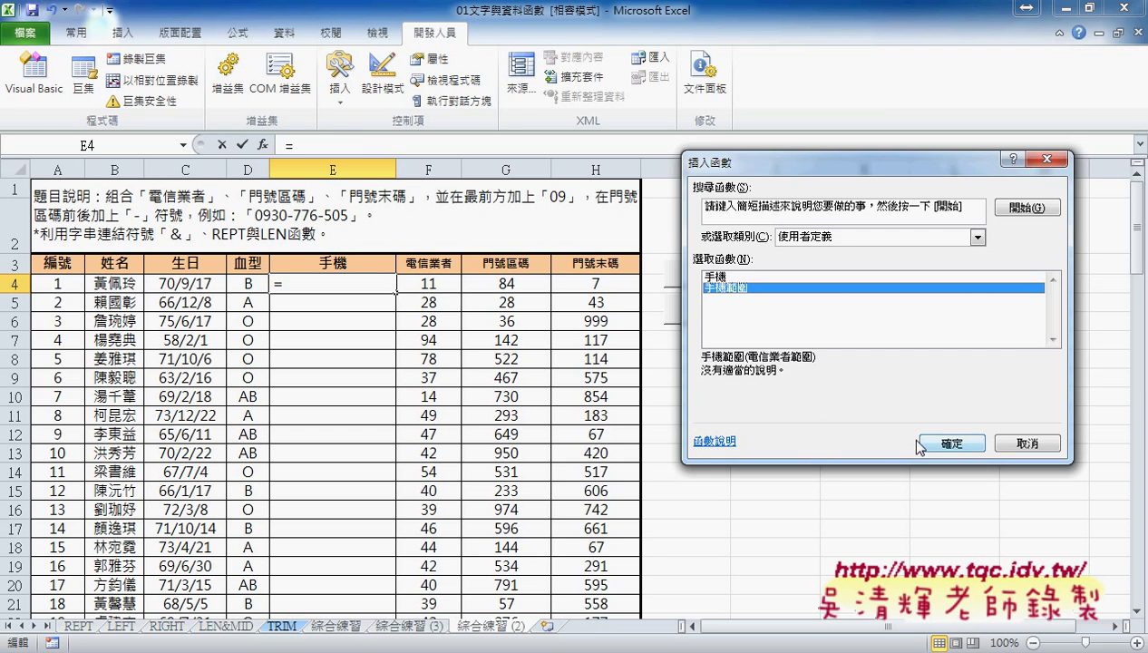
click(951, 444)
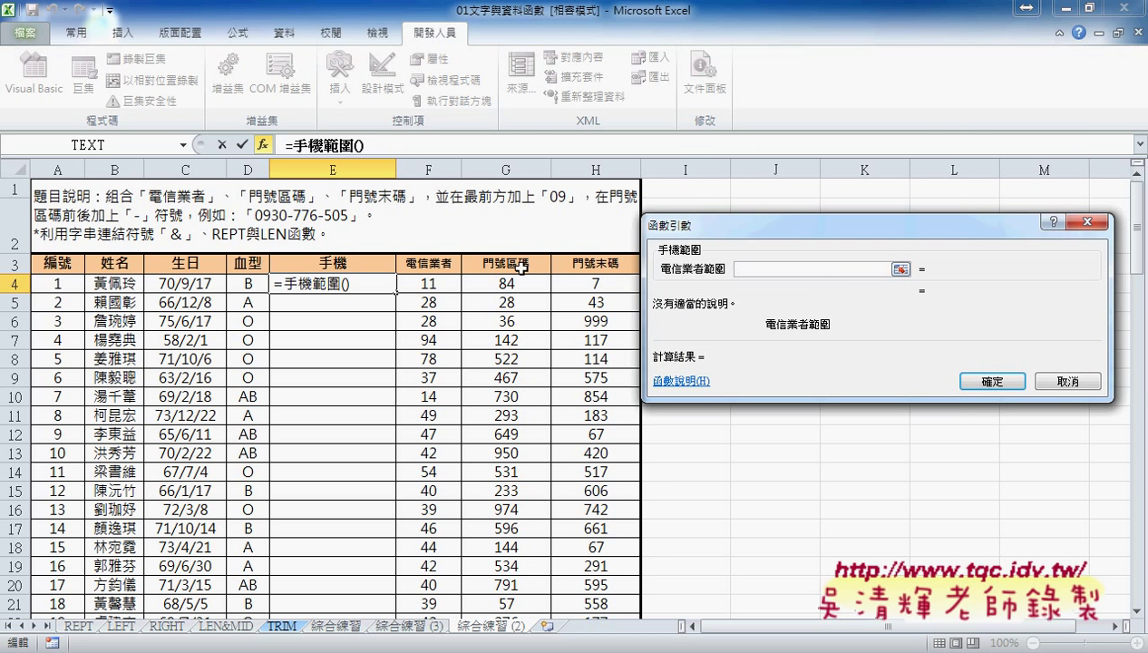
drag(428, 282, 620, 285)
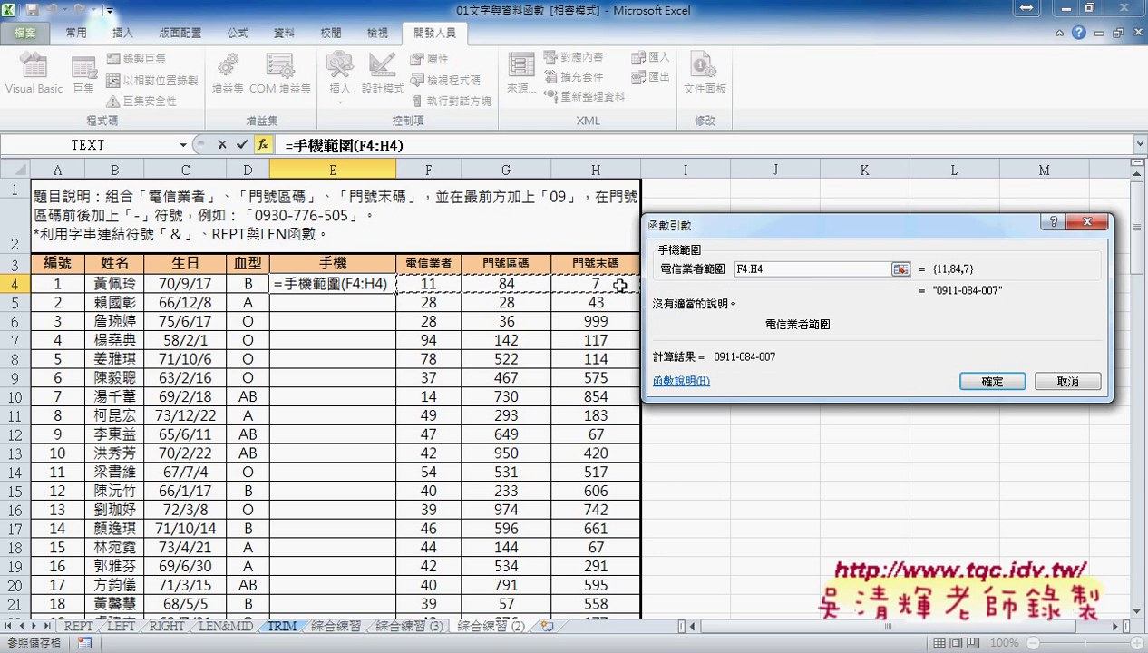
click(984, 378)
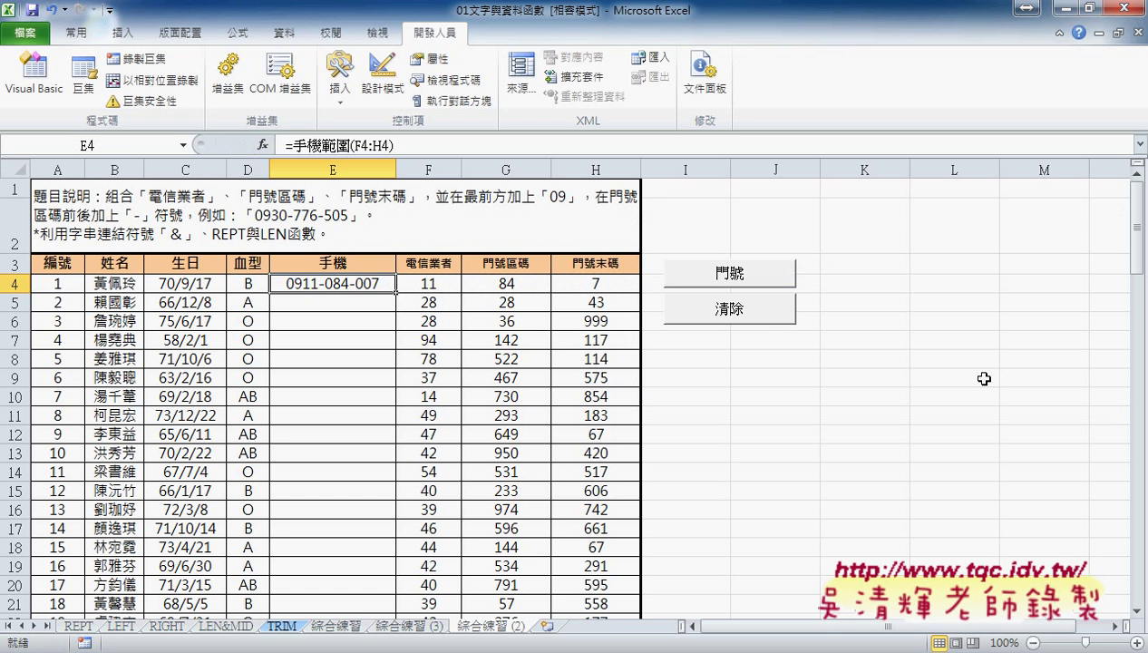
double_click(396, 292)
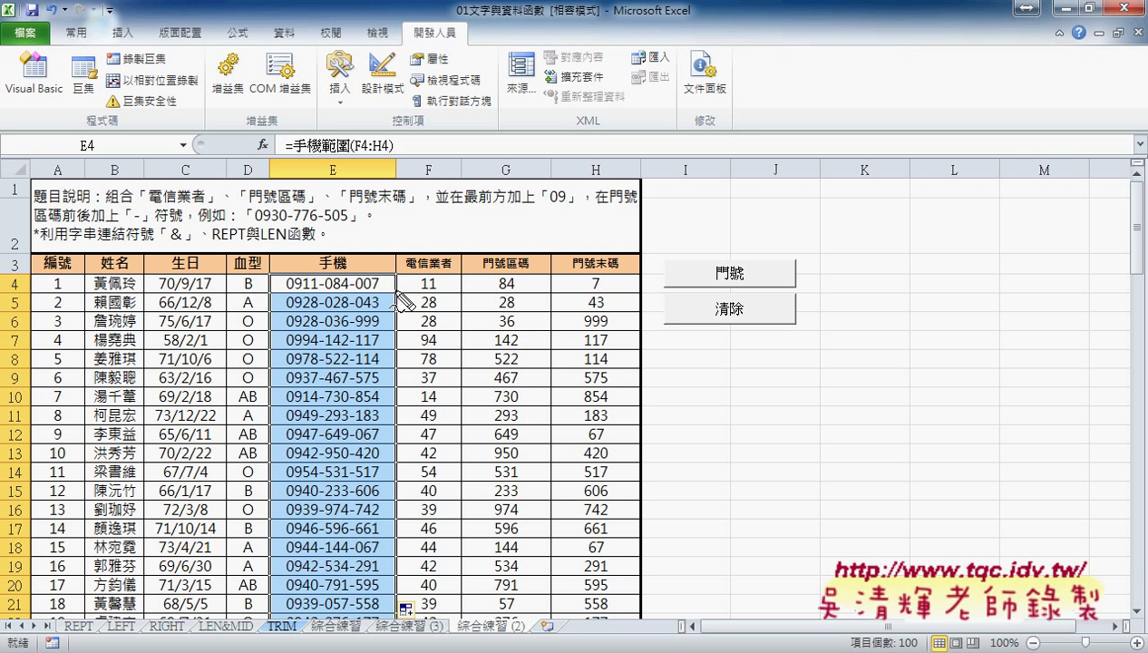
mouse_move(747, 339)
mouse_down()
mouse_move(814, 306)
mouse_move(753, 339)
mouse_up()
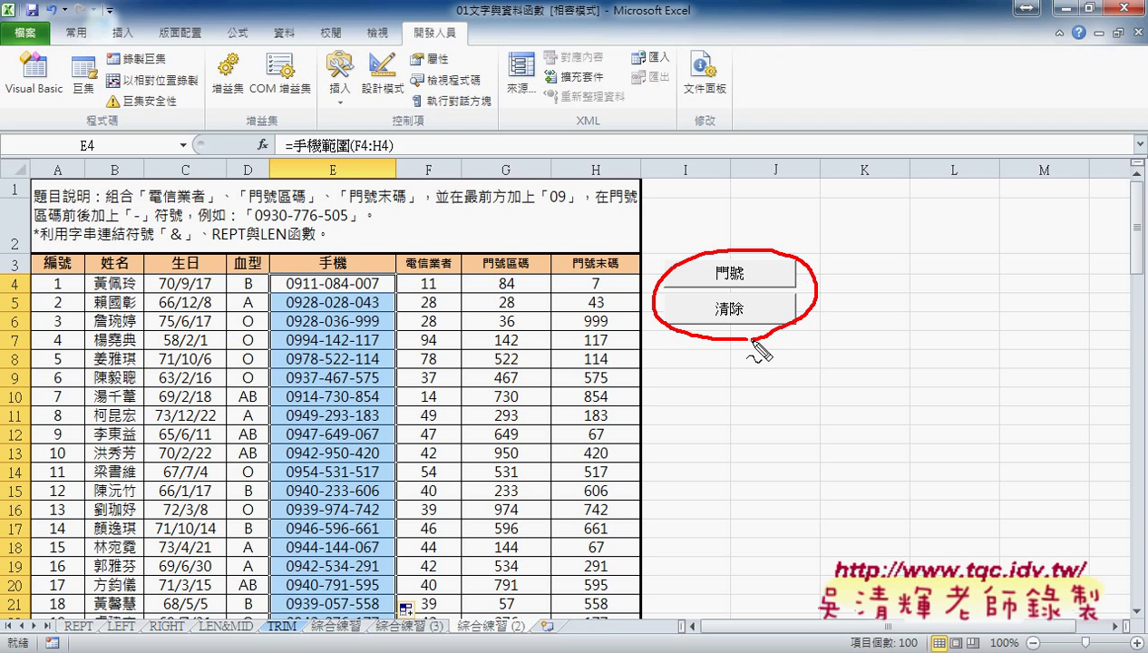
mouse_move(344, 176)
mouse_down()
mouse_move(390, 136)
mouse_move(313, 170)
mouse_up()
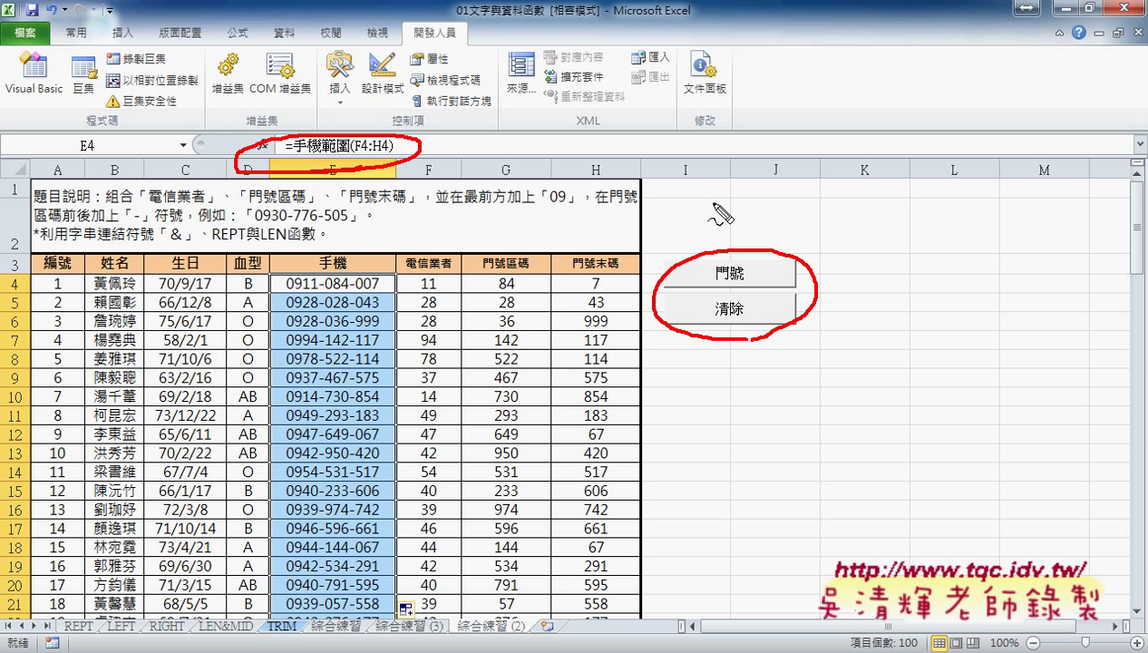
mouse_move(732, 205)
mouse_down()
mouse_move(721, 229)
mouse_move(766, 230)
mouse_up()
drag(768, 182, 771, 228)
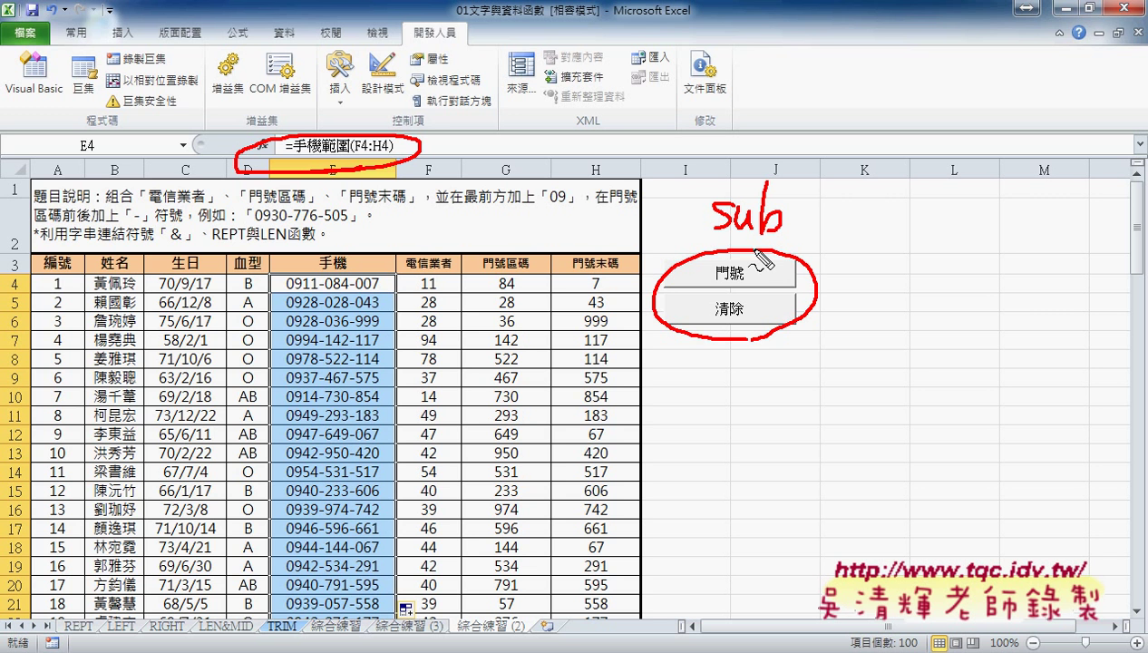
drag(882, 241, 806, 259)
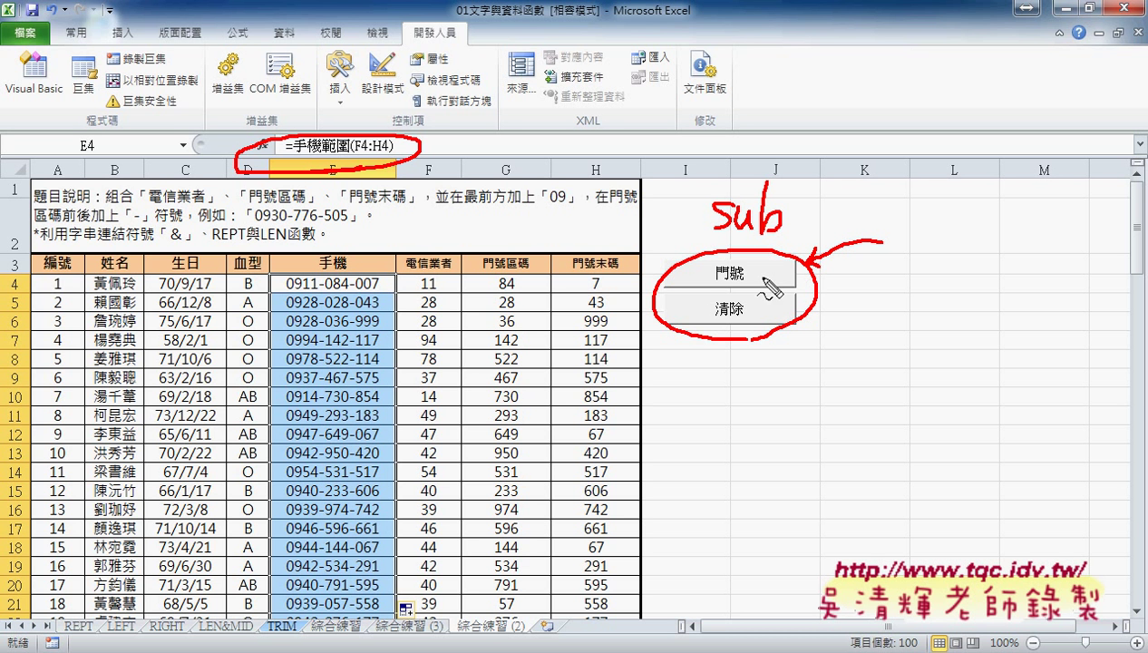
drag(346, 288, 336, 415)
mouse_move(331, 392)
mouse_down()
mouse_move(370, 397)
mouse_move(281, 418)
mouse_up()
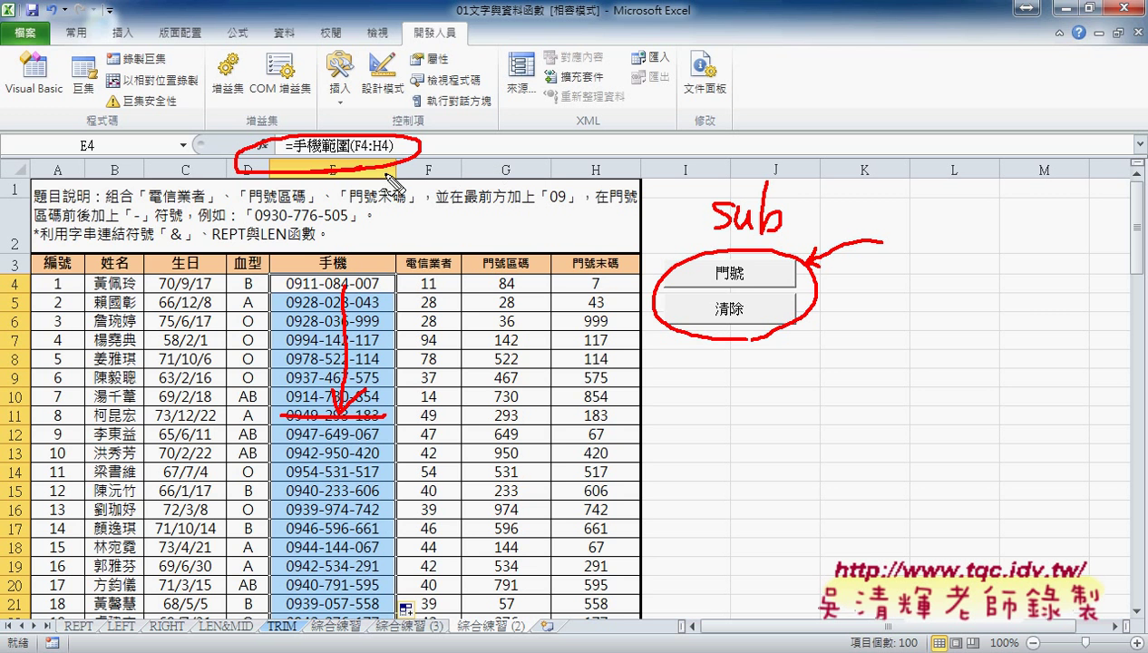
mouse_move(355, 182)
mouse_down()
mouse_move(335, 263)
mouse_move(386, 305)
mouse_up()
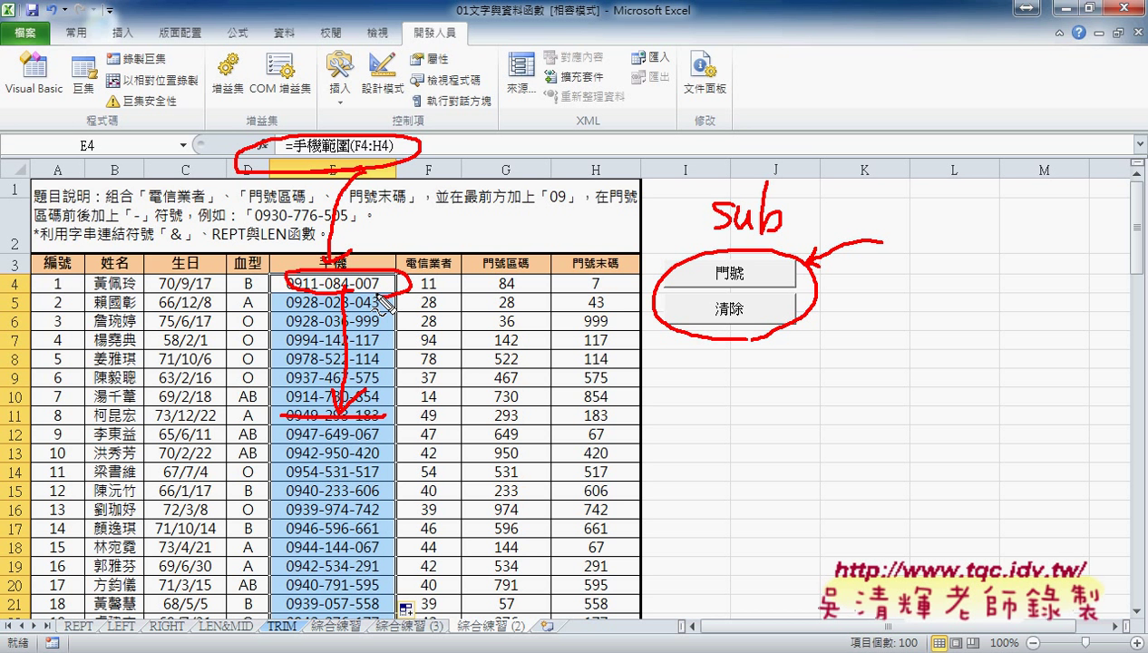
key(Escape)
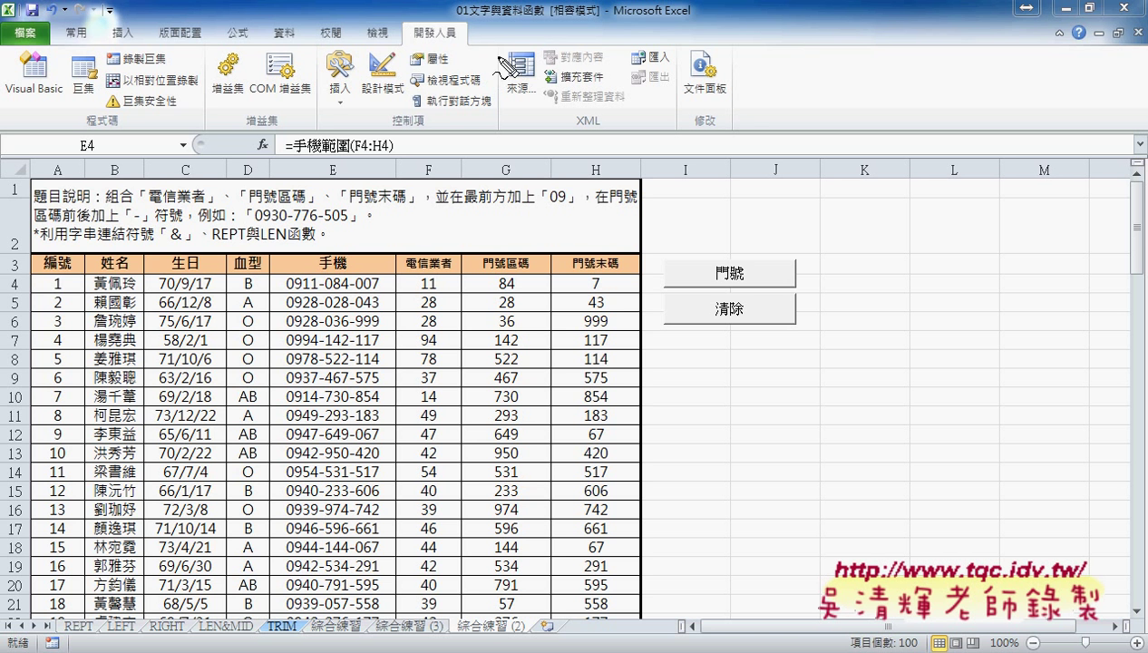
drag(453, 42, 478, 38)
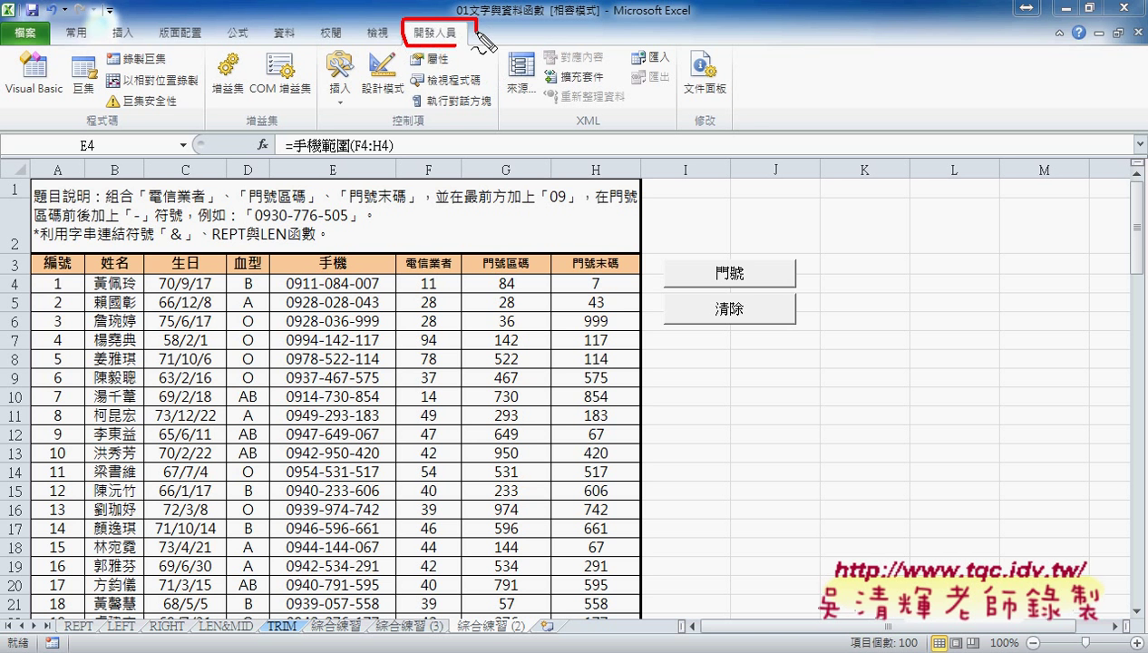
drag(333, 98, 399, 41)
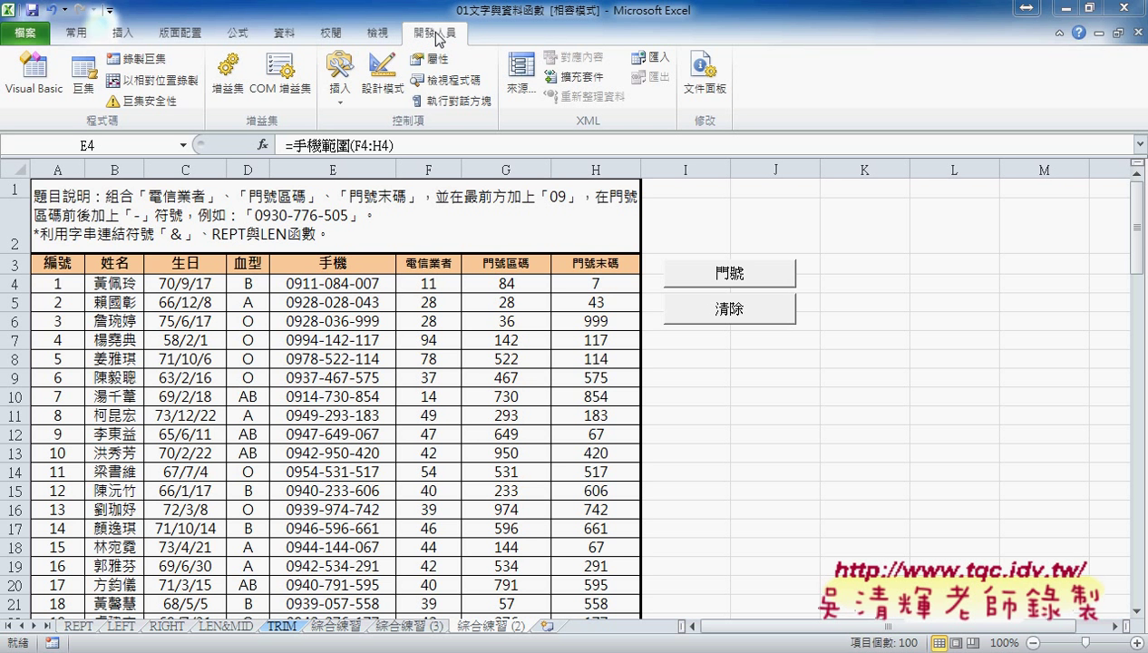
Step: Open Excel Options at the Quick Access Toolbar page through More Commands
click(110, 12)
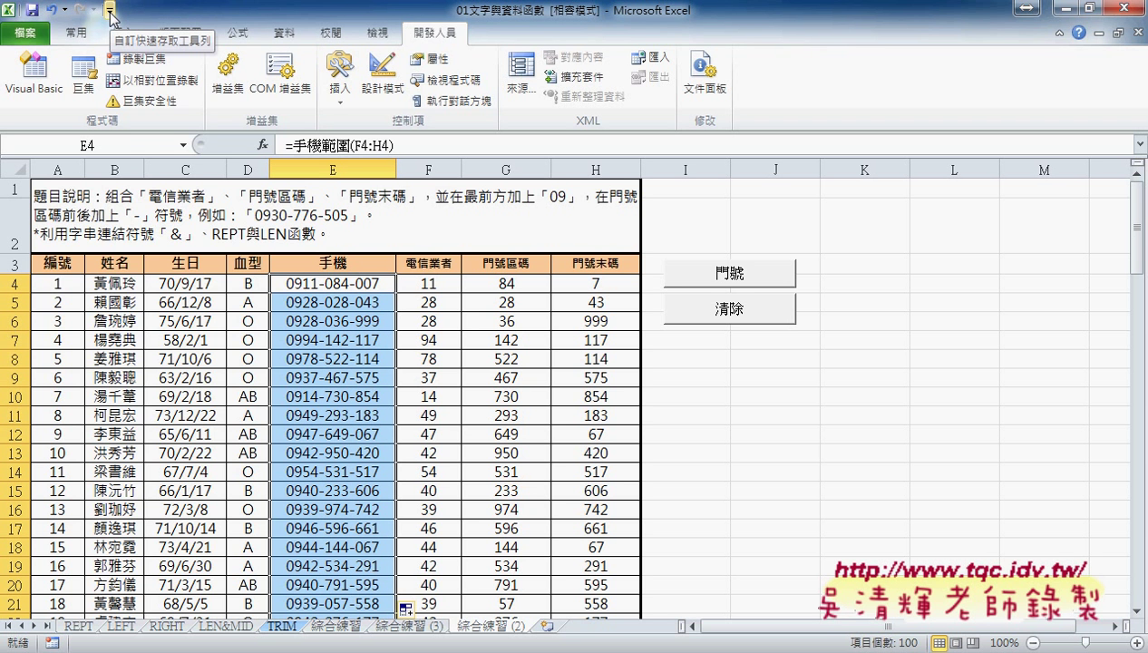
click(111, 14)
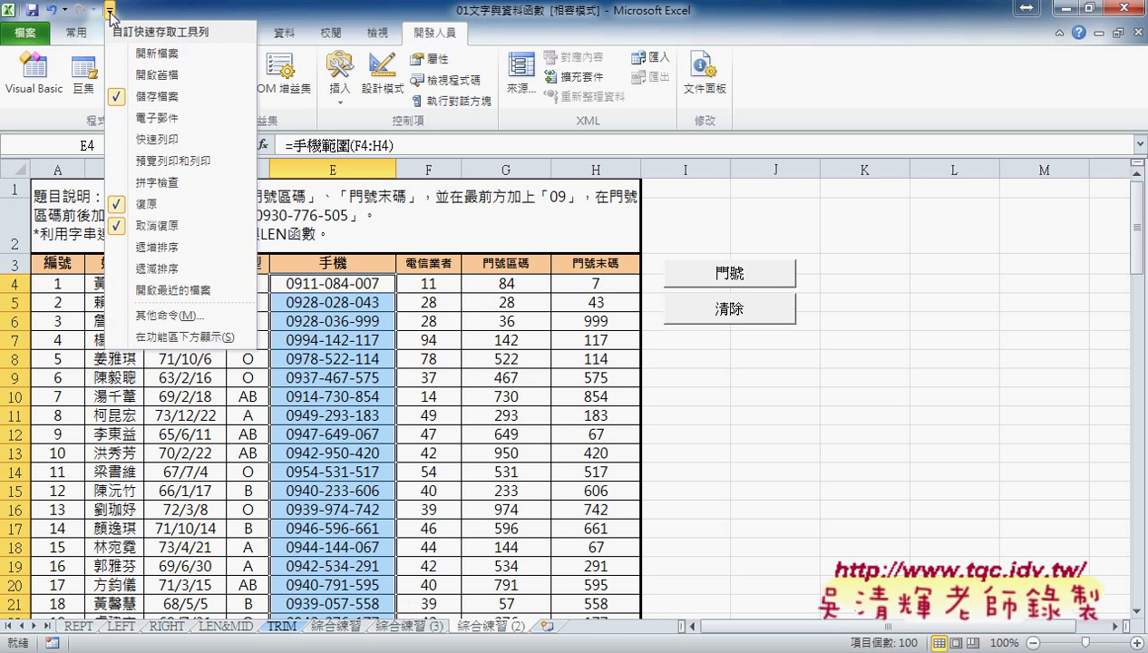
click(158, 318)
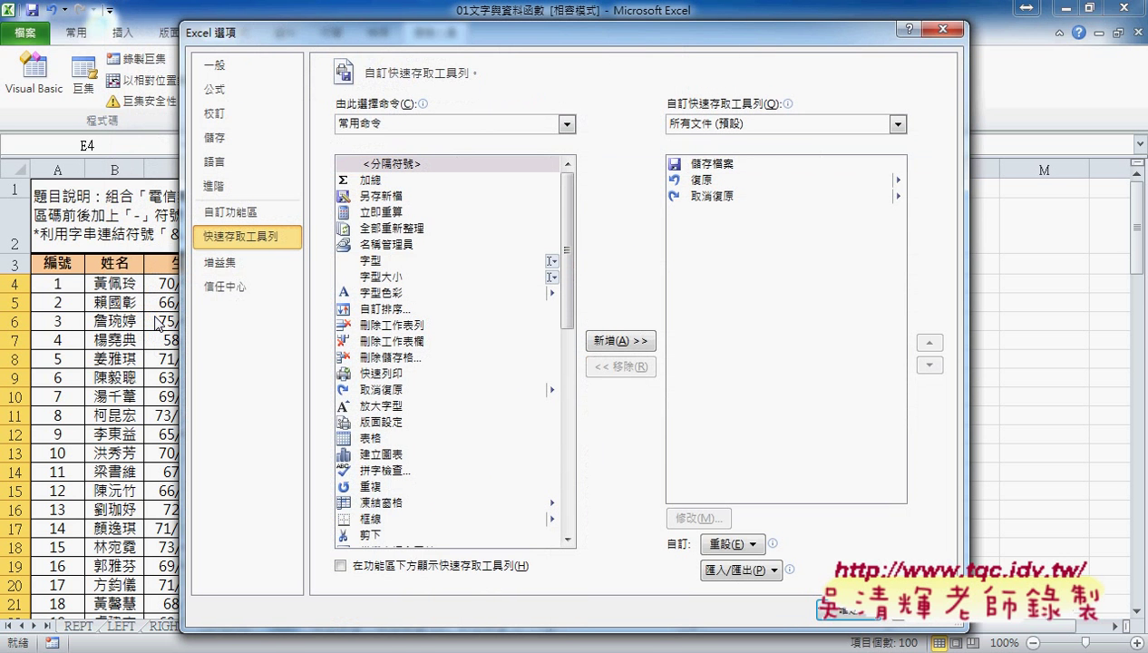
drag(339, 44, 392, 43)
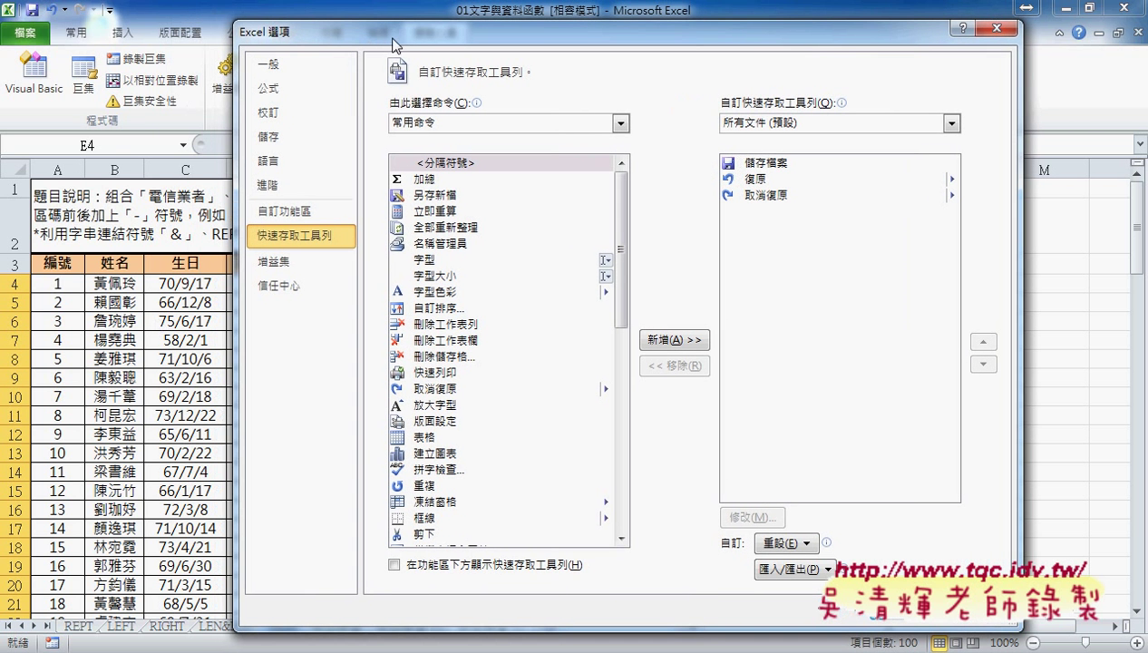
Step: On the Customize Ribbon page, leave the 開發人員 tab ticked after toggling it off and on
click(282, 214)
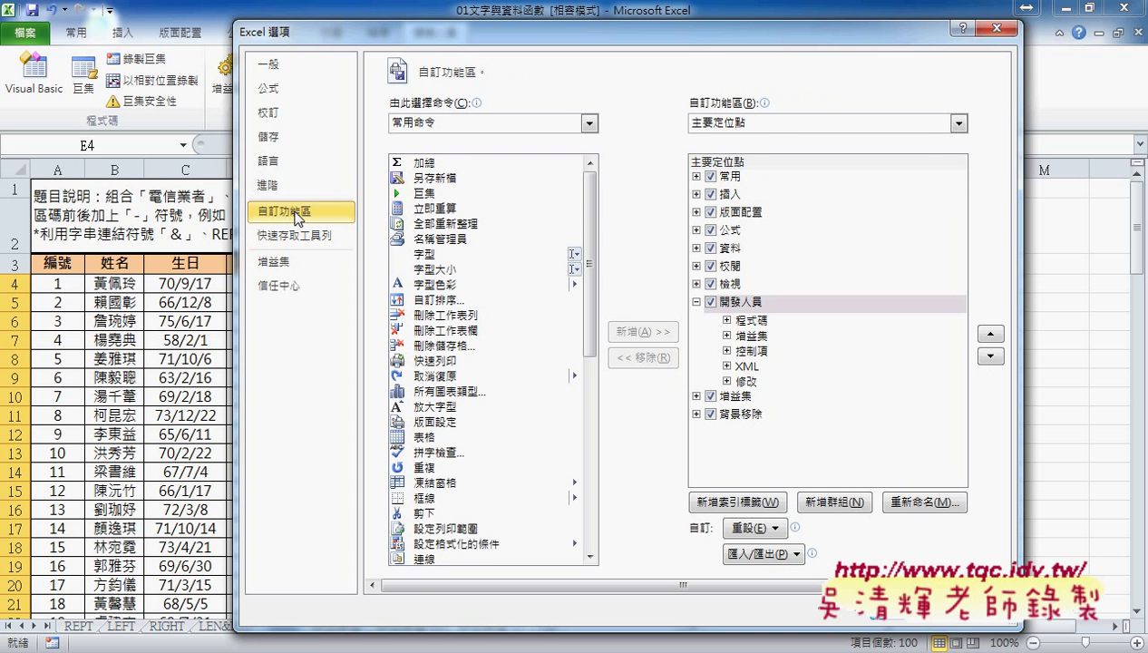
click(712, 305)
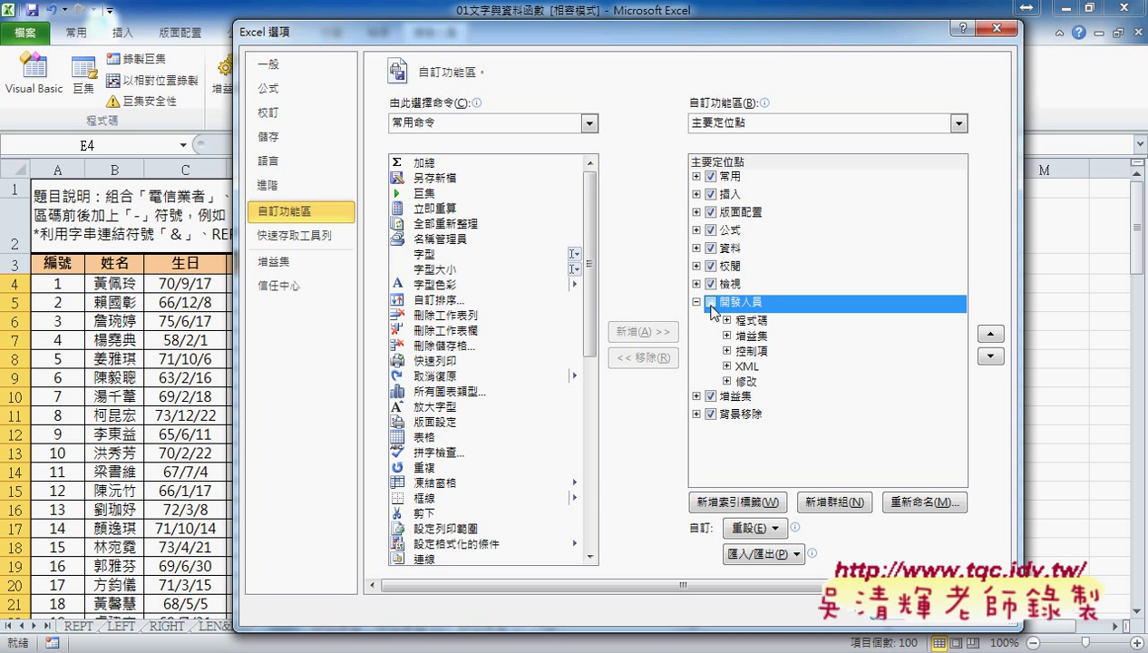
click(710, 302)
drag(625, 34, 603, 73)
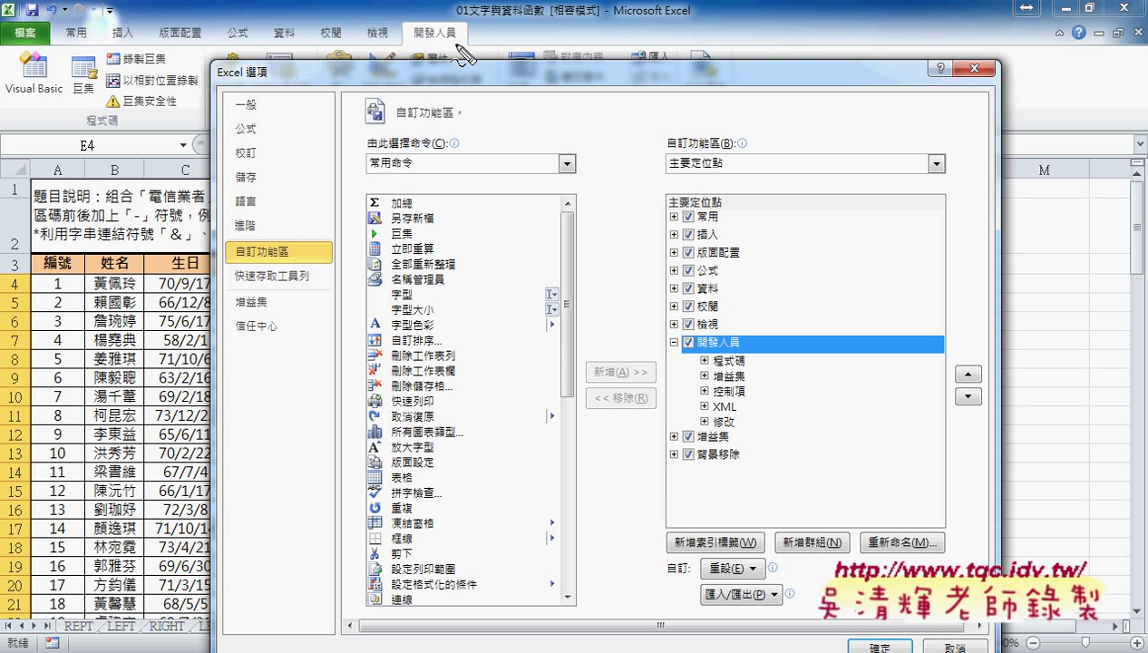
mouse_move(456, 41)
mouse_down()
mouse_move(410, 46)
mouse_move(458, 32)
mouse_up()
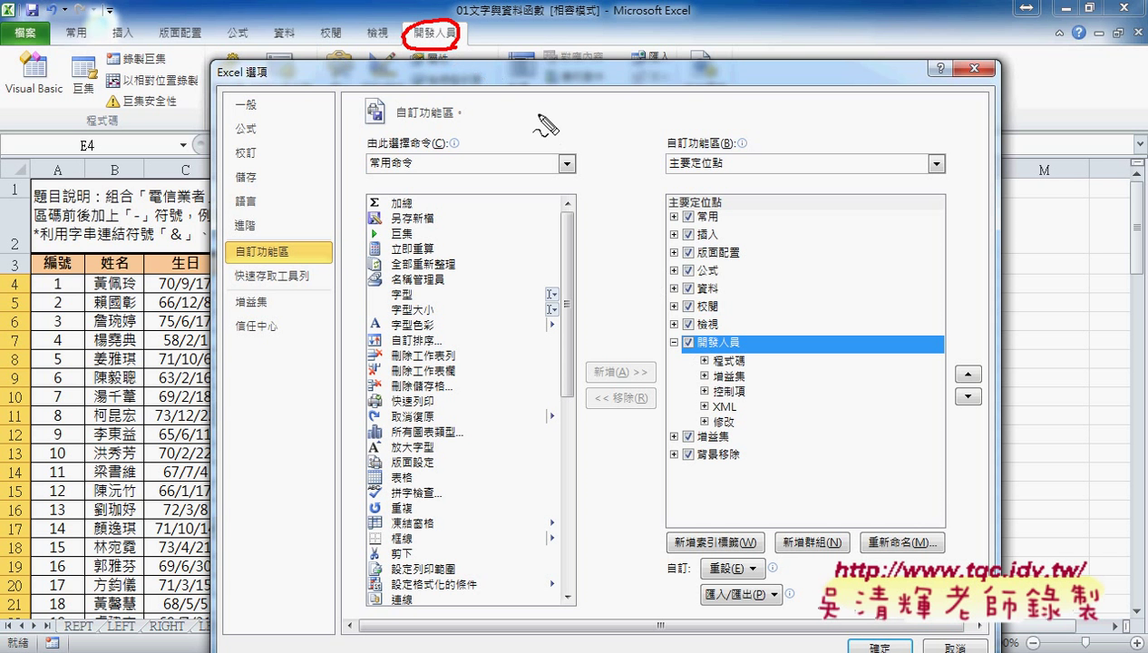
drag(689, 361, 739, 362)
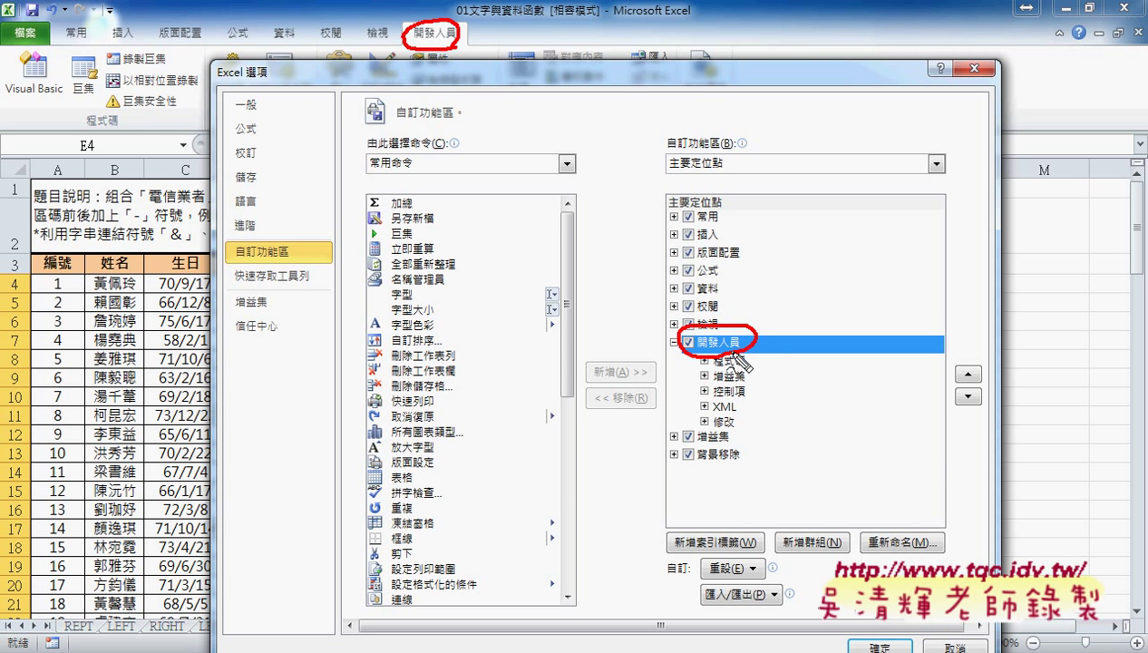